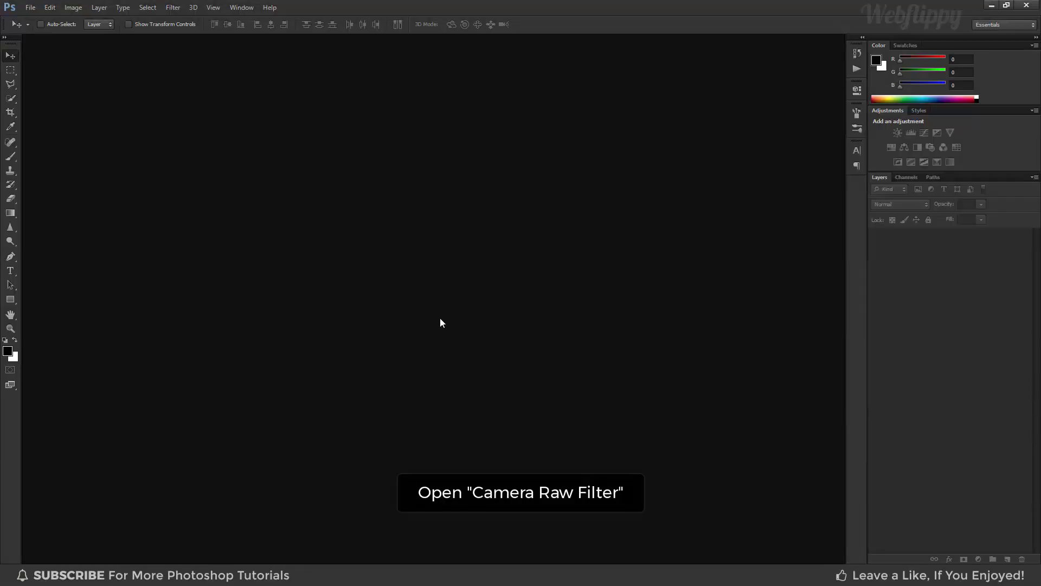
# - Open beach-blue-sky-coconut-trees-1574898.jpg in Camera Raw via File > Open As
pyautogui.click(30, 8)
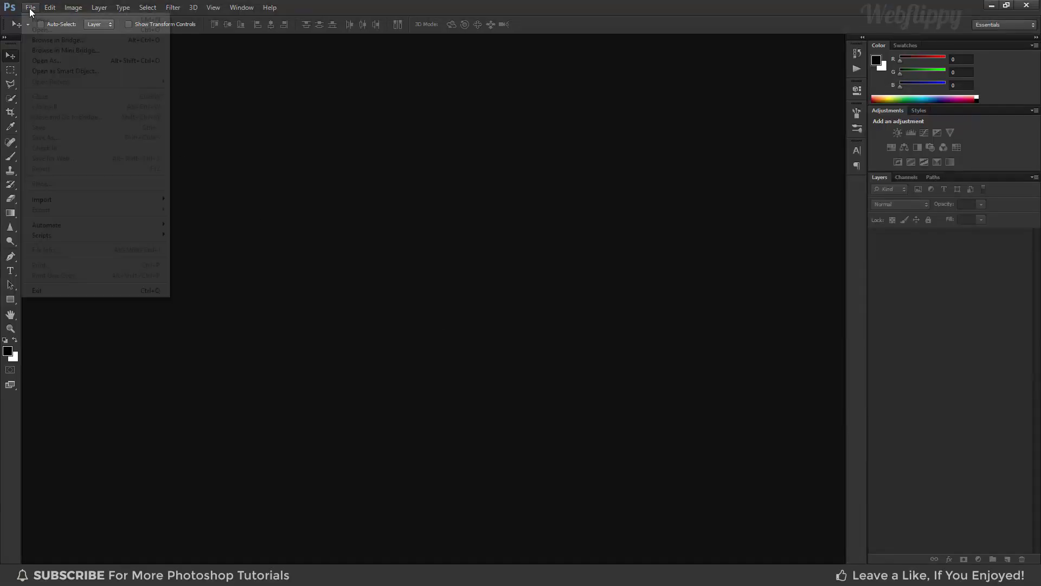
pyautogui.click(67, 61)
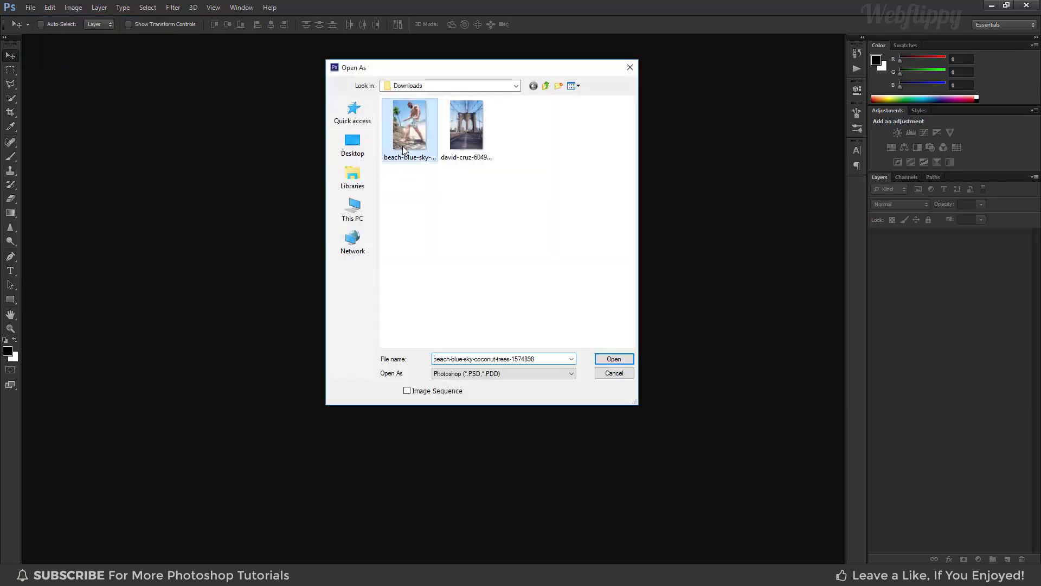
pyautogui.click(525, 374)
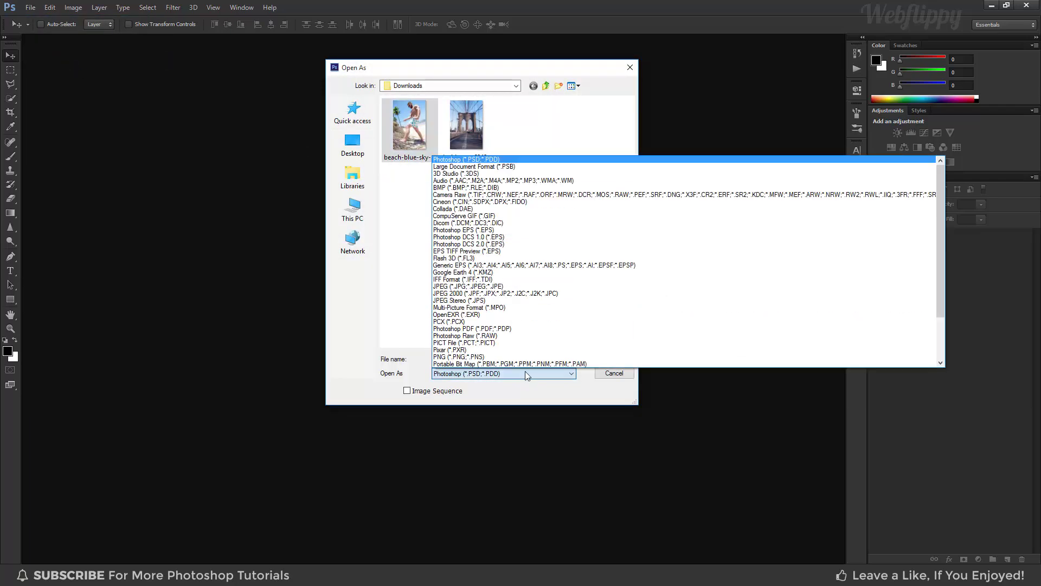
pyautogui.click(483, 196)
pyautogui.click(606, 361)
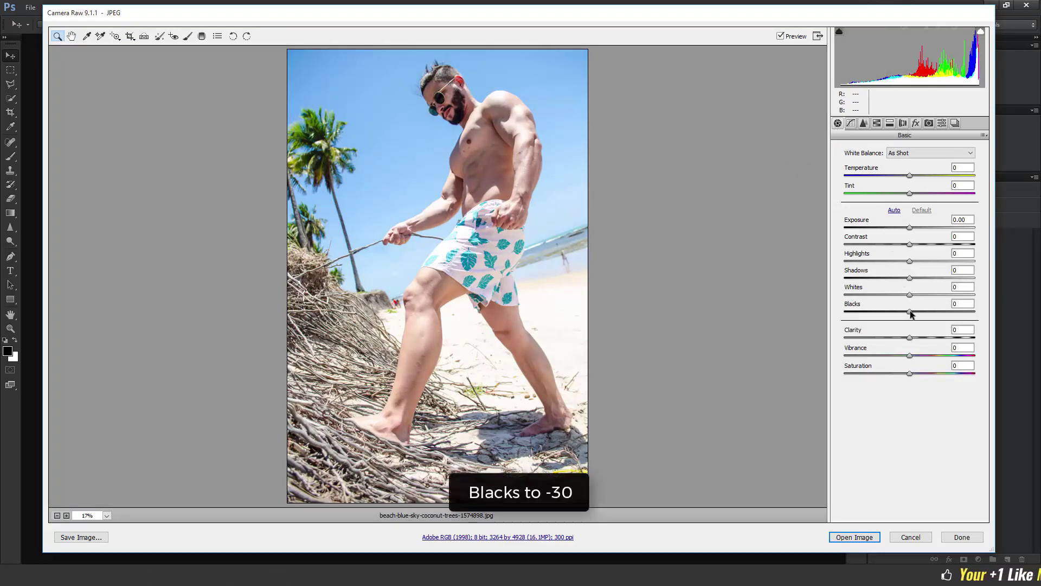
# - Set the Basic Blacks slider to -30 and Clarity to +20
pyautogui.moveTo(910, 312); pyautogui.dragTo(894, 316)
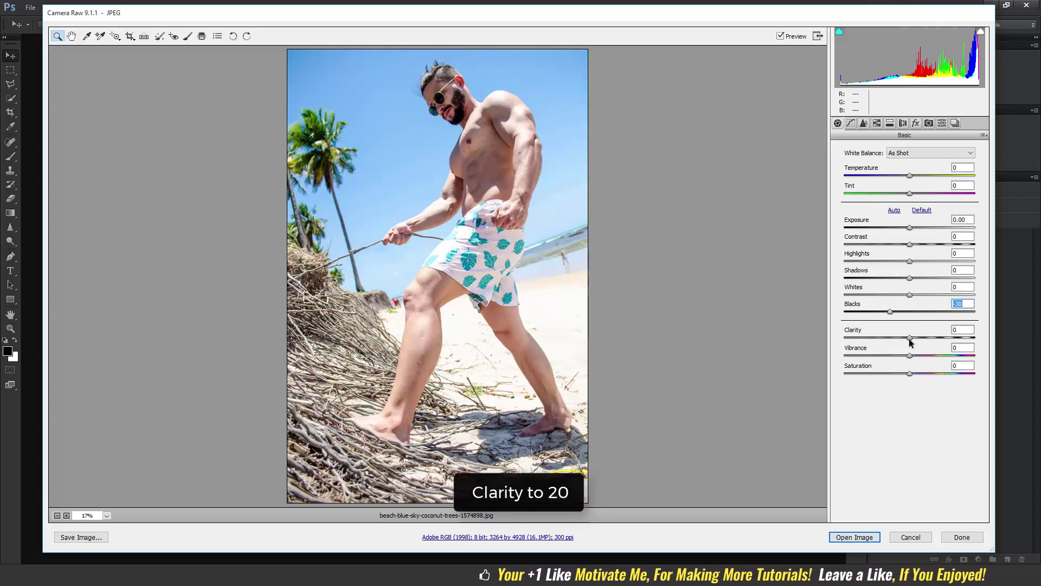
pyautogui.moveTo(910, 339); pyautogui.dragTo(923, 342)
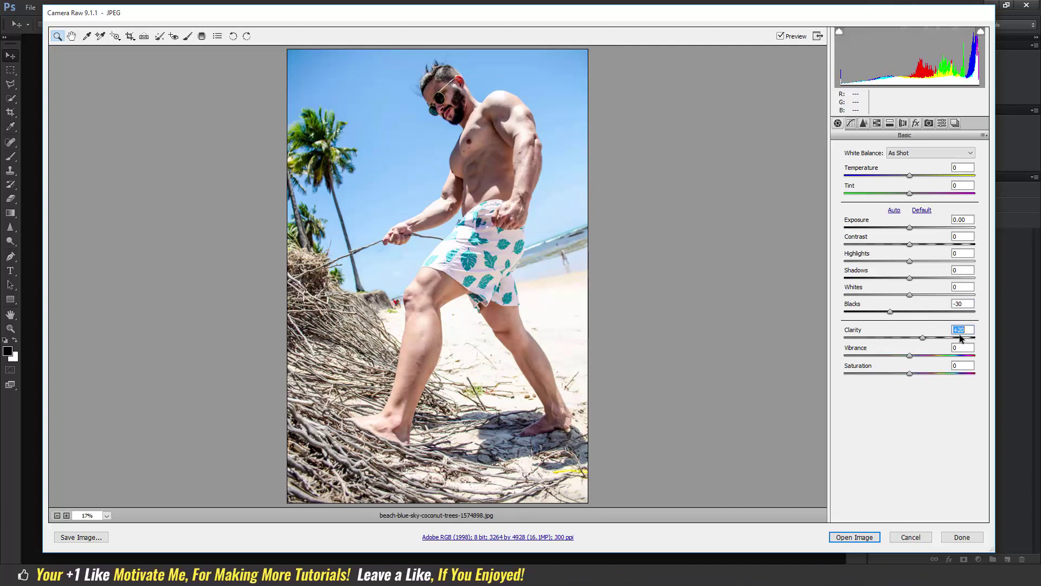
# - Set Calibration Red Primary Hue +100, Saturation -100, and Green and Blue Primary Hue -100
pyautogui.click(928, 123)
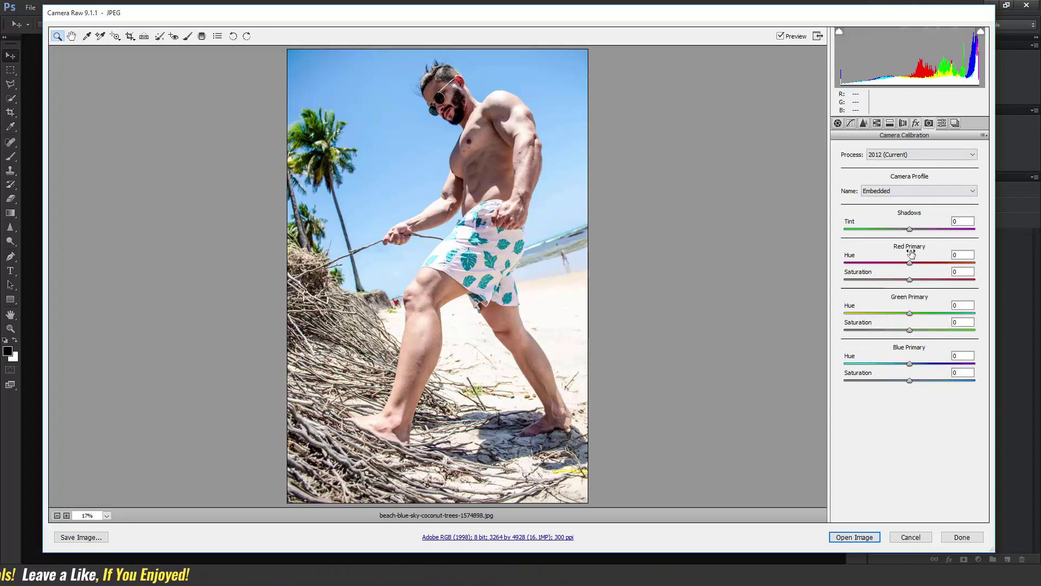
pyautogui.moveTo(910, 264); pyautogui.dragTo(986, 267)
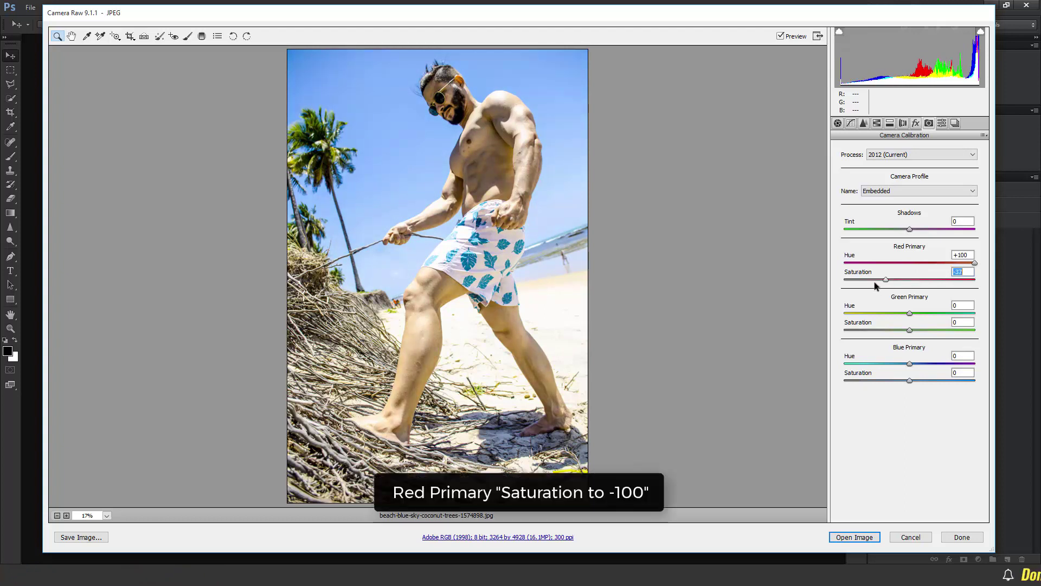
pyautogui.moveTo(875, 286); pyautogui.dragTo(842, 288)
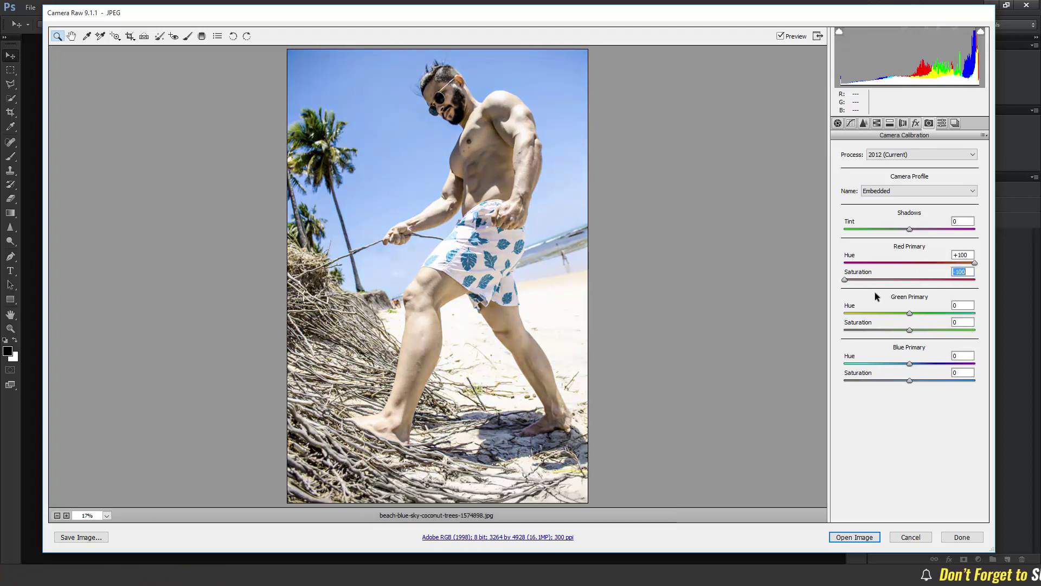
pyautogui.moveTo(910, 315); pyautogui.dragTo(834, 310)
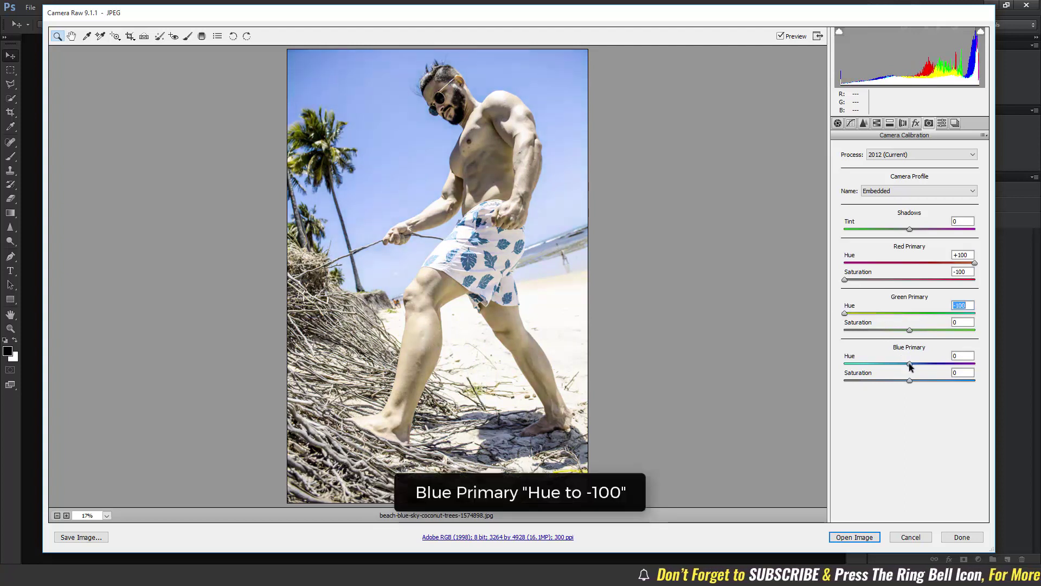
pyautogui.moveTo(911, 364); pyautogui.dragTo(830, 360)
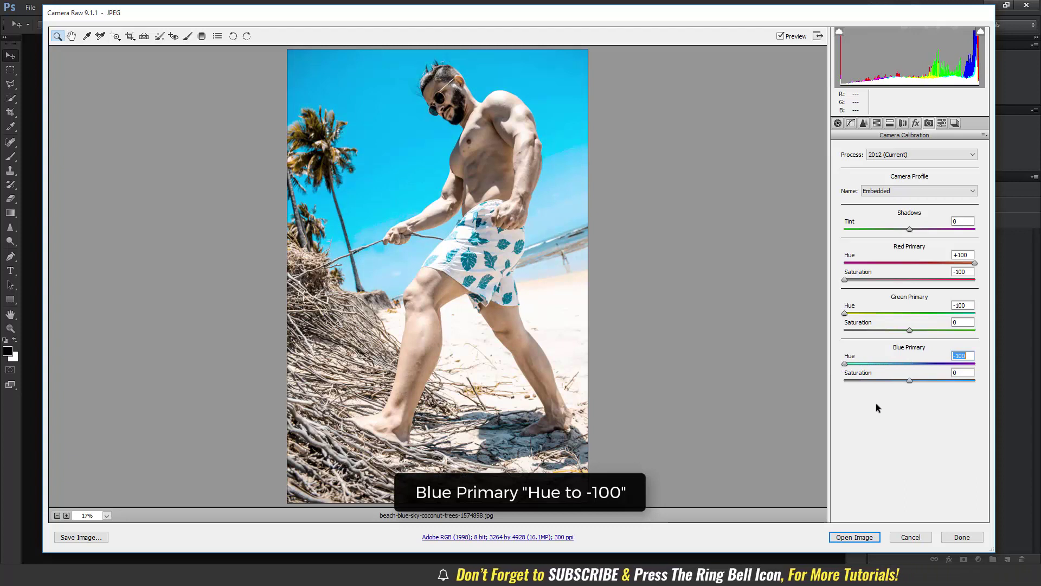
# - Build a custom point tone curve with shadow points and a raised black point for faded shadows
pyautogui.click(851, 124)
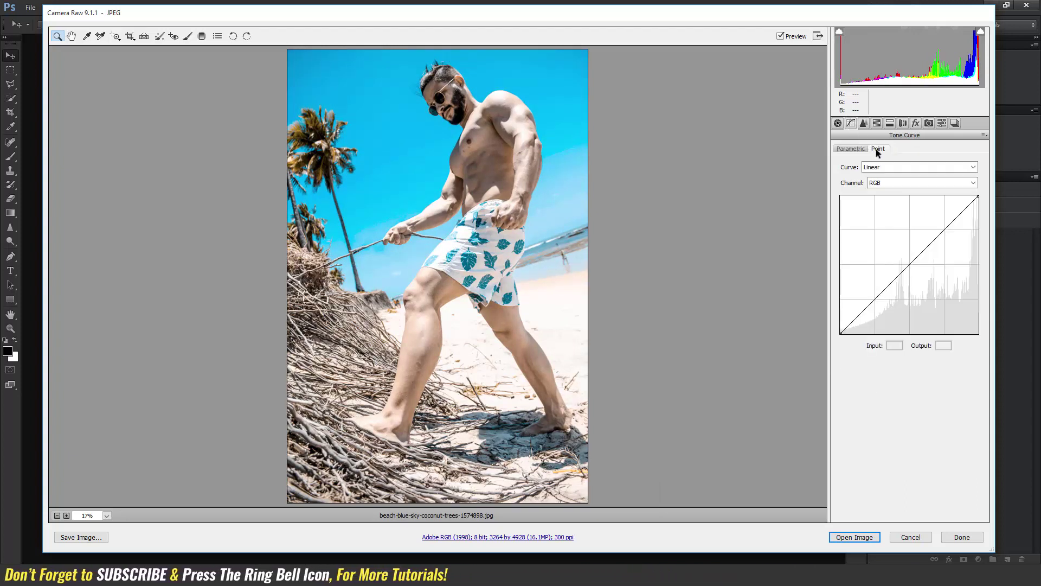
pyautogui.click(875, 299)
pyautogui.moveTo(876, 299); pyautogui.dragTo(874, 297)
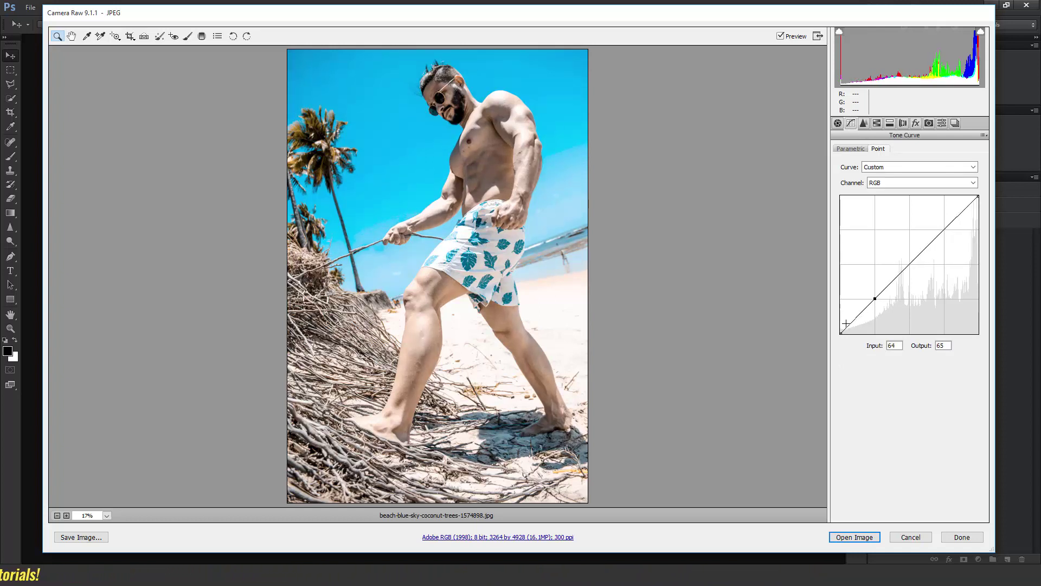
pyautogui.moveTo(840, 332); pyautogui.dragTo(833, 322)
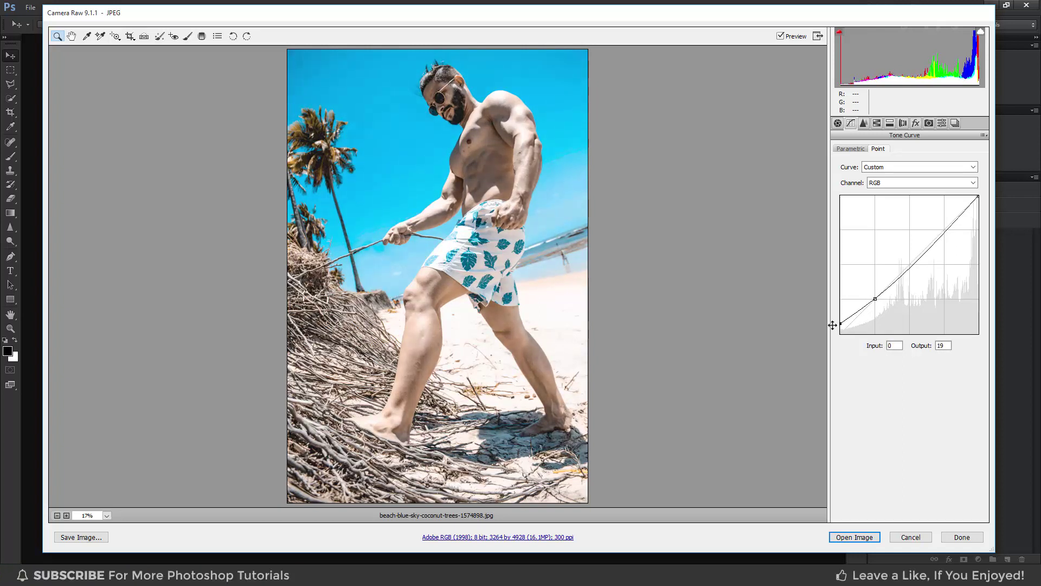
pyautogui.click(856, 315)
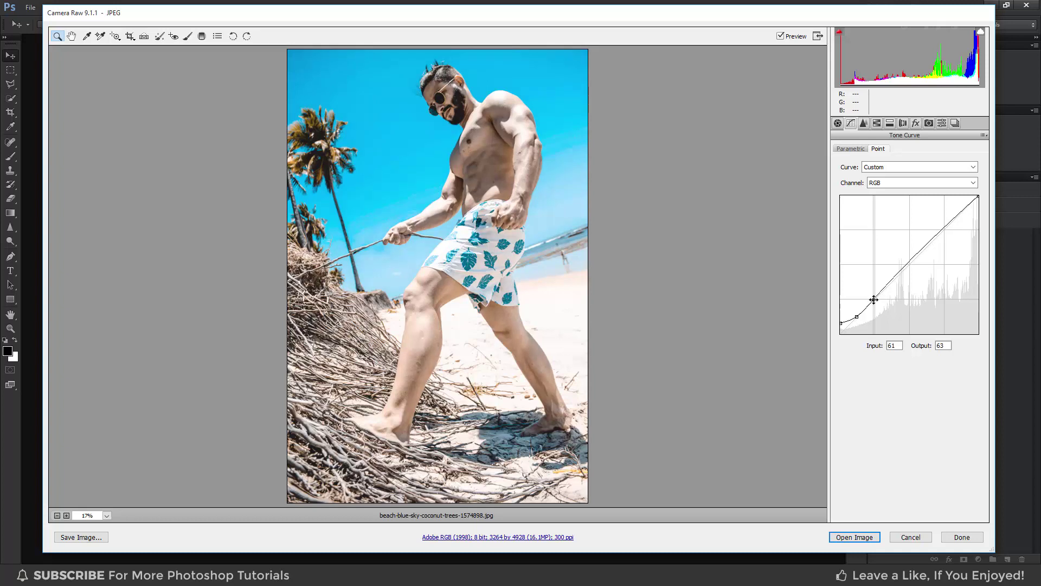
pyautogui.moveTo(875, 298); pyautogui.dragTo(876, 300)
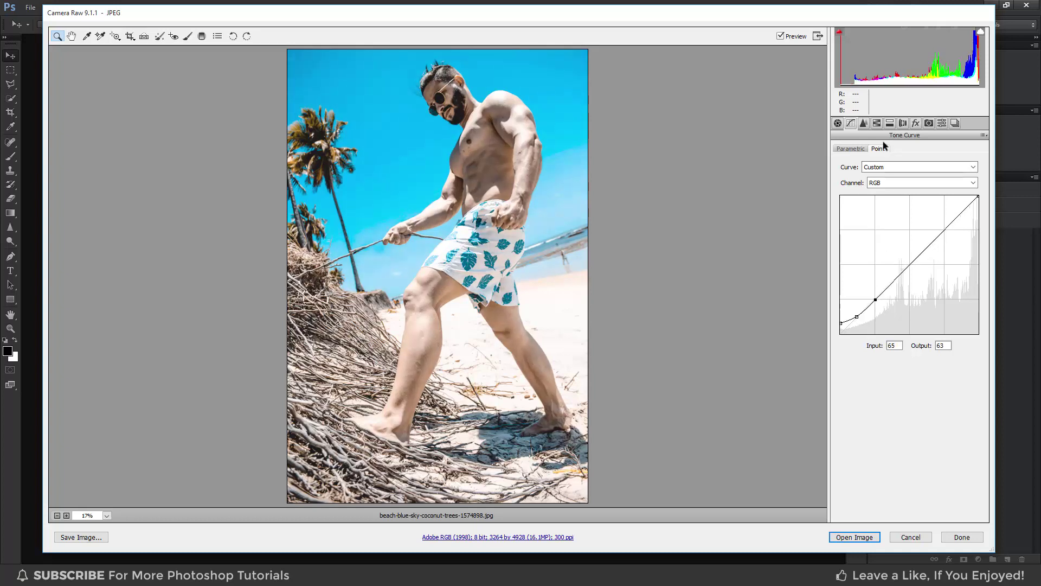
pyautogui.click(877, 124)
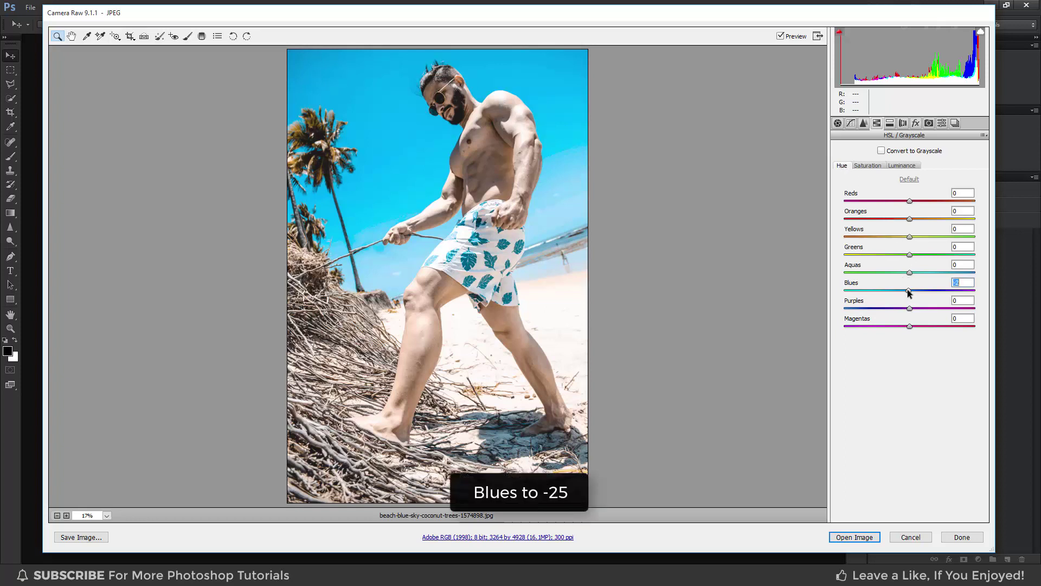
# - Set HSL Blues hue to -25, and saturation to Oranges +10, Yellows +10, Blues -20
pyautogui.moveTo(899, 293); pyautogui.dragTo(895, 292)
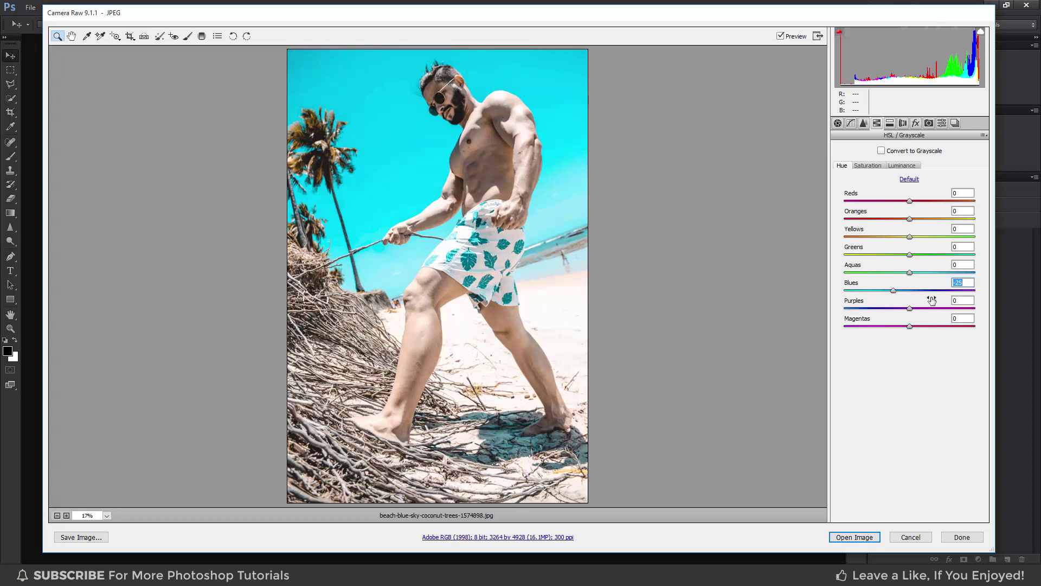
pyautogui.click(872, 165)
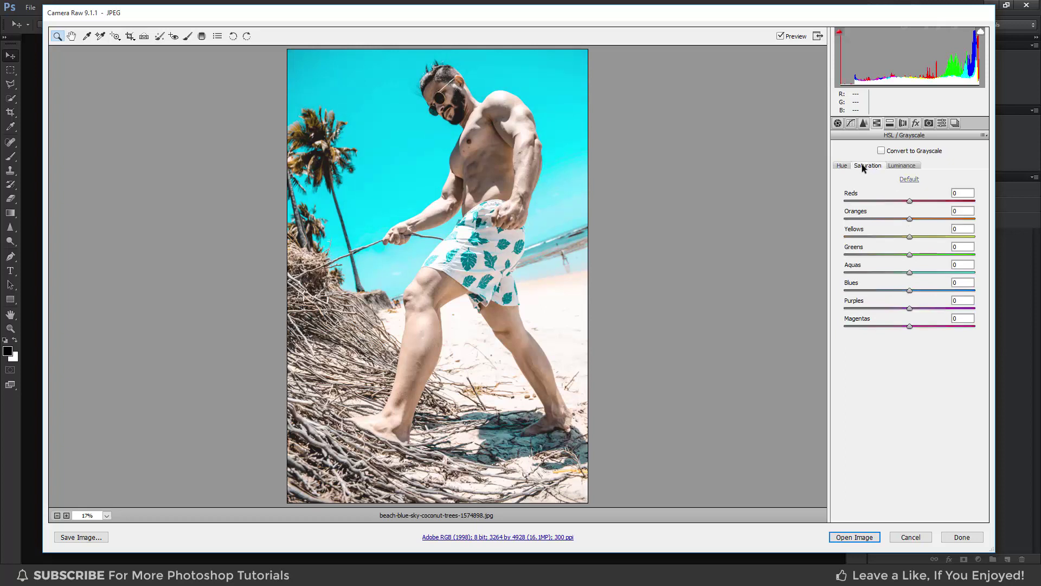
pyautogui.click(910, 217)
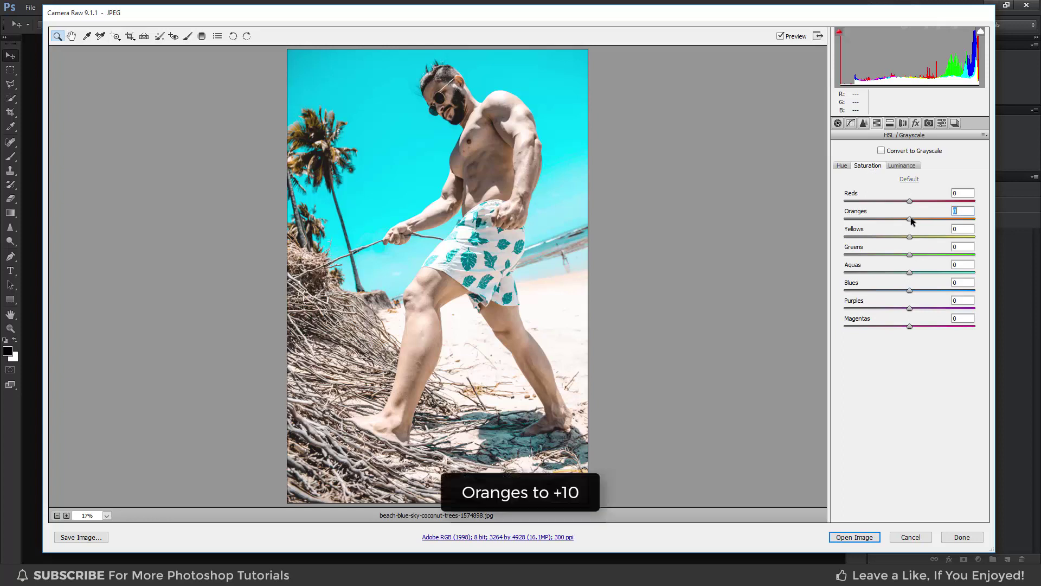
pyautogui.moveTo(910, 217); pyautogui.dragTo(917, 217)
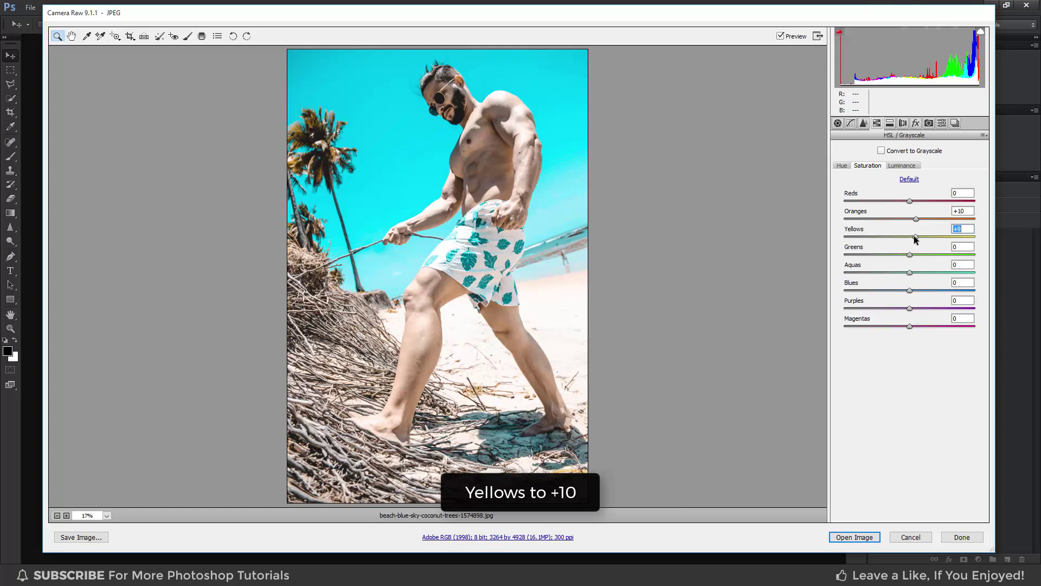
pyautogui.moveTo(917, 237); pyautogui.dragTo(915, 237)
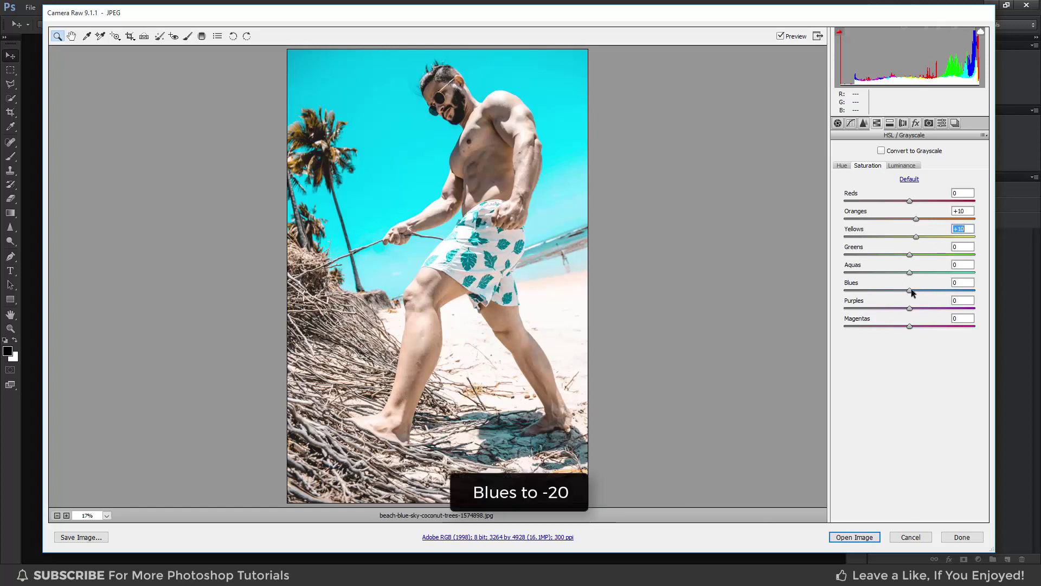
pyautogui.moveTo(898, 291); pyautogui.dragTo(898, 291)
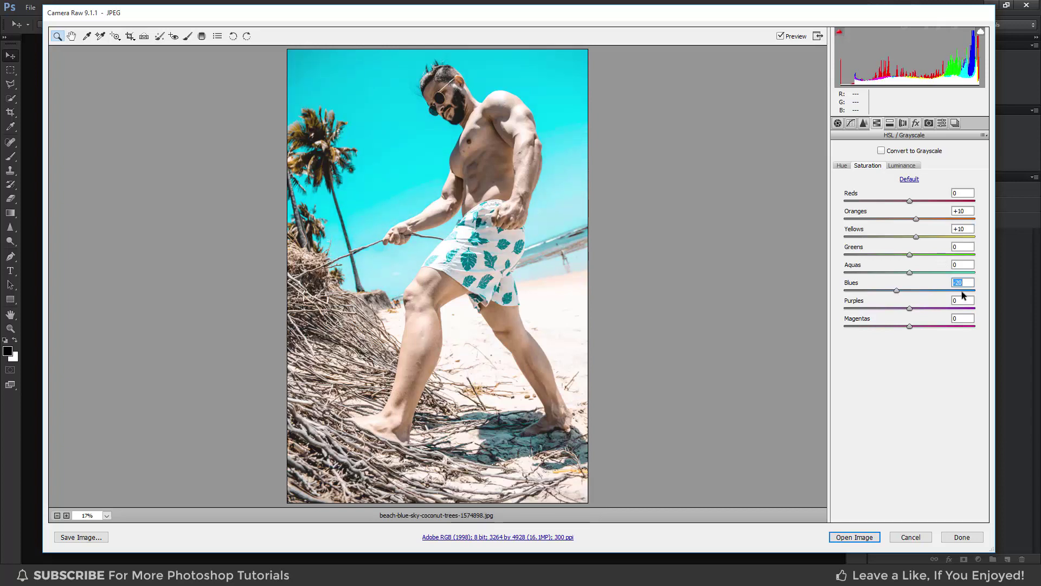
# - Set Split Toning highlights to hue 200, saturation 10, and shadows to hue 40, saturation 30
pyautogui.click(890, 124)
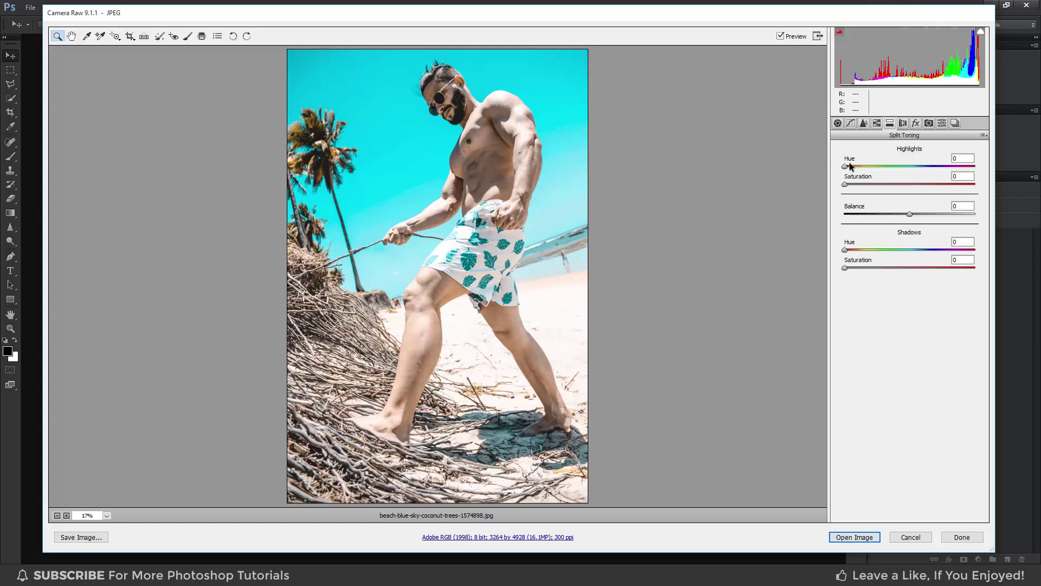
pyautogui.click(956, 159)
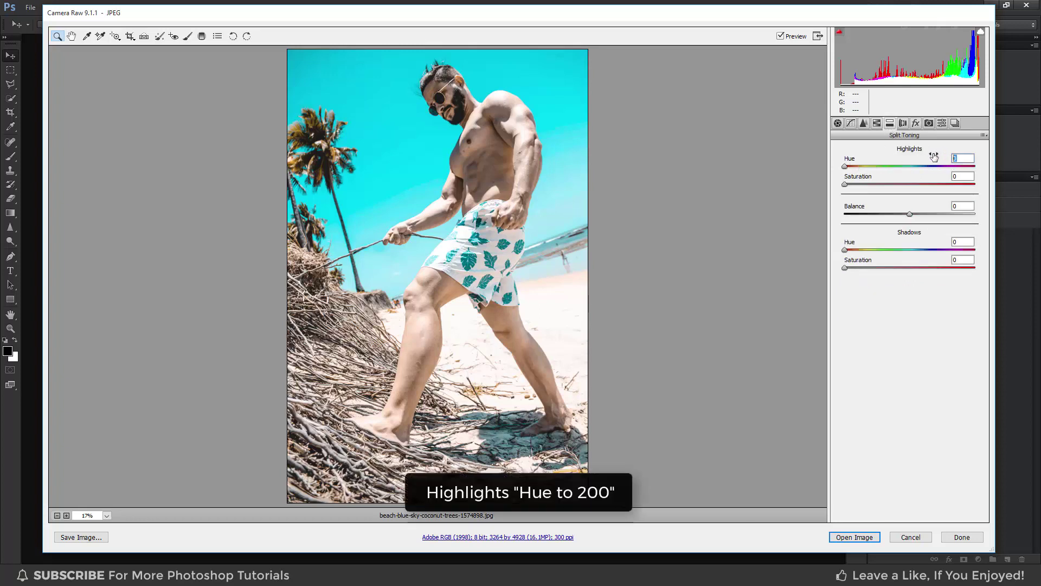
pyautogui.write('200')
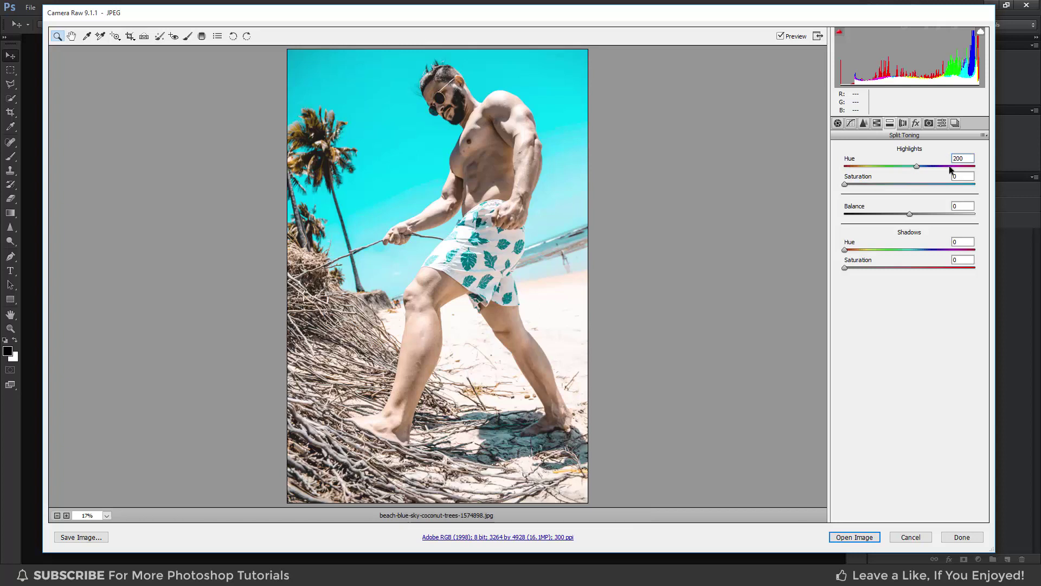
pyautogui.click(960, 177)
pyautogui.write('1')
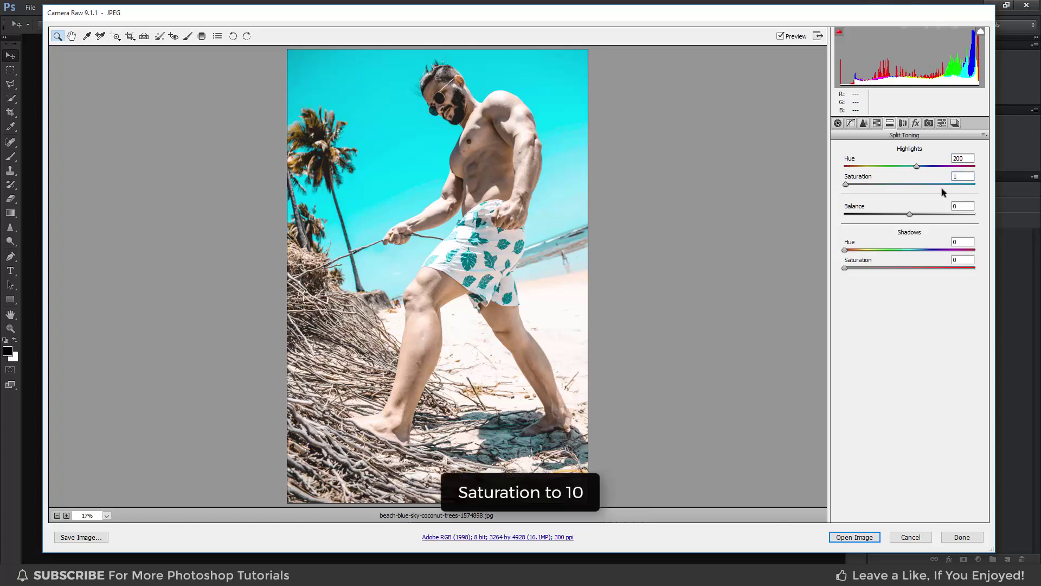
pyautogui.write('0')
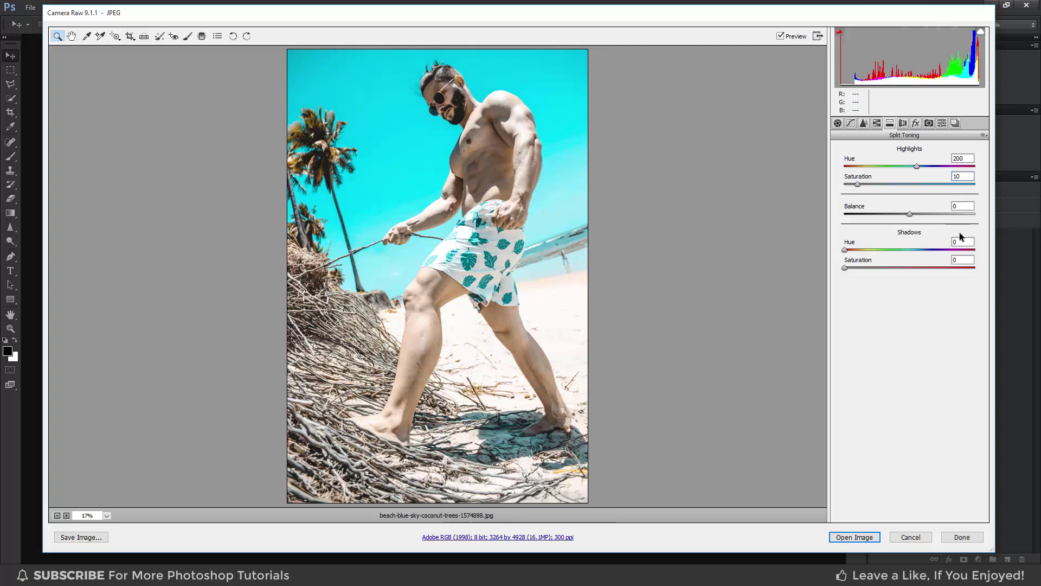
pyautogui.click(952, 241)
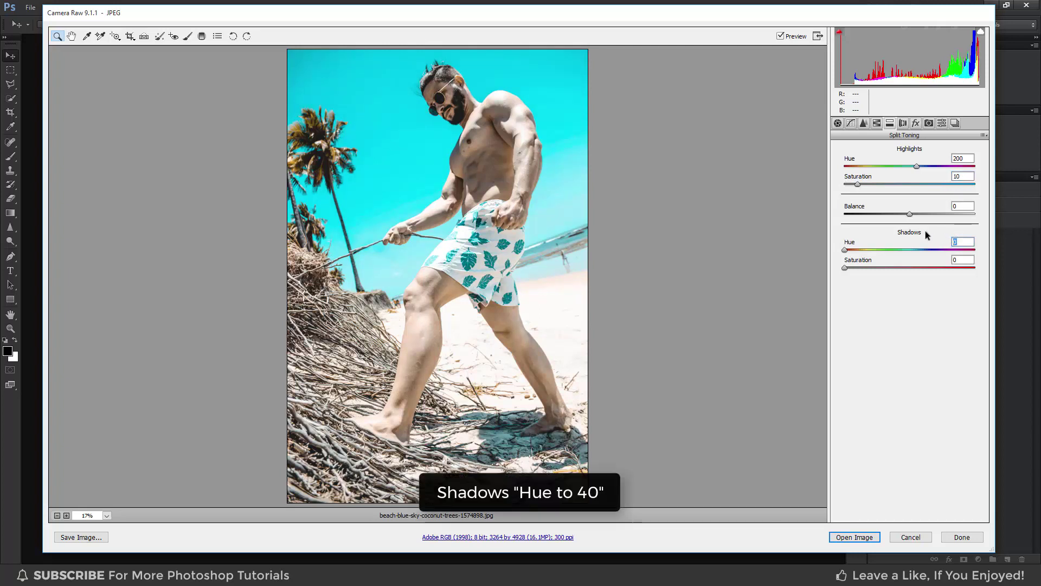
pyautogui.write('4')
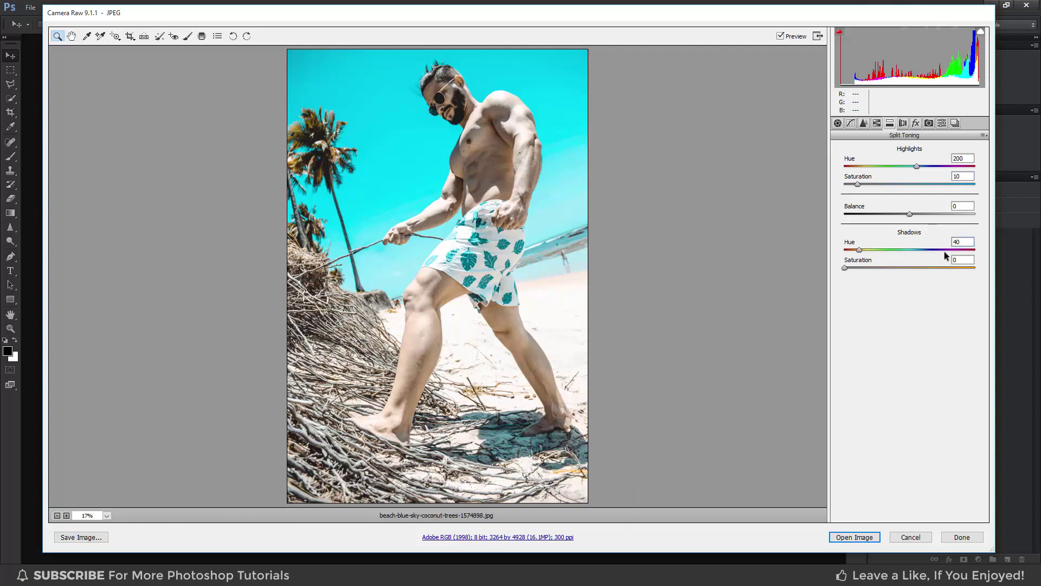
pyautogui.click(964, 259)
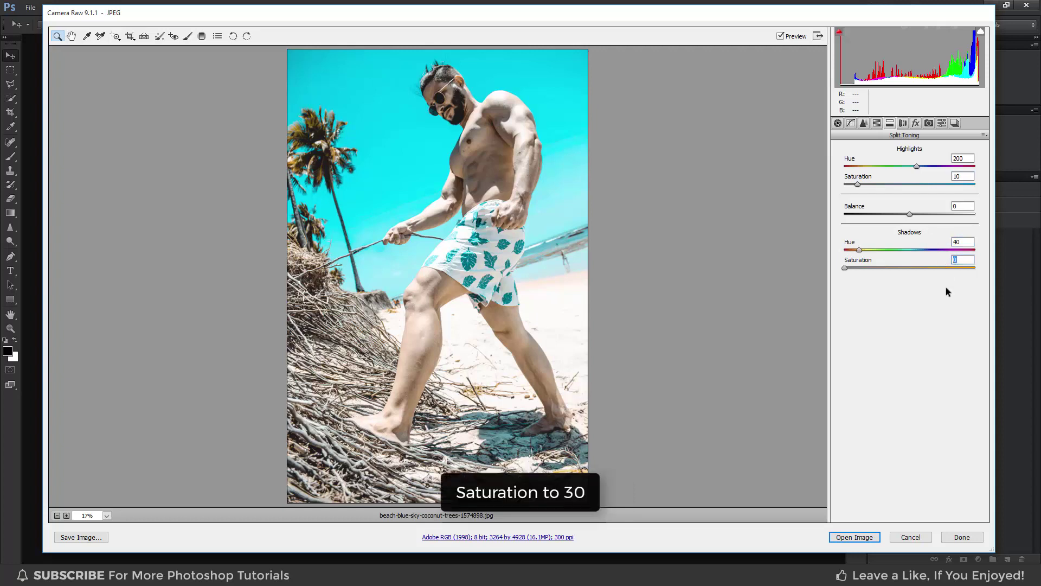
pyautogui.write('30')
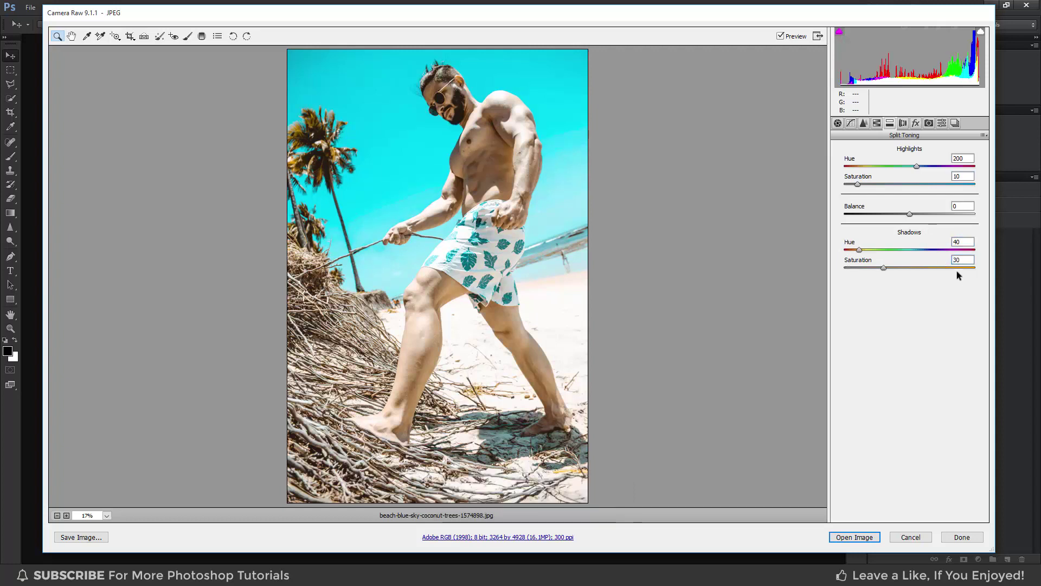
pyautogui.click(942, 123)
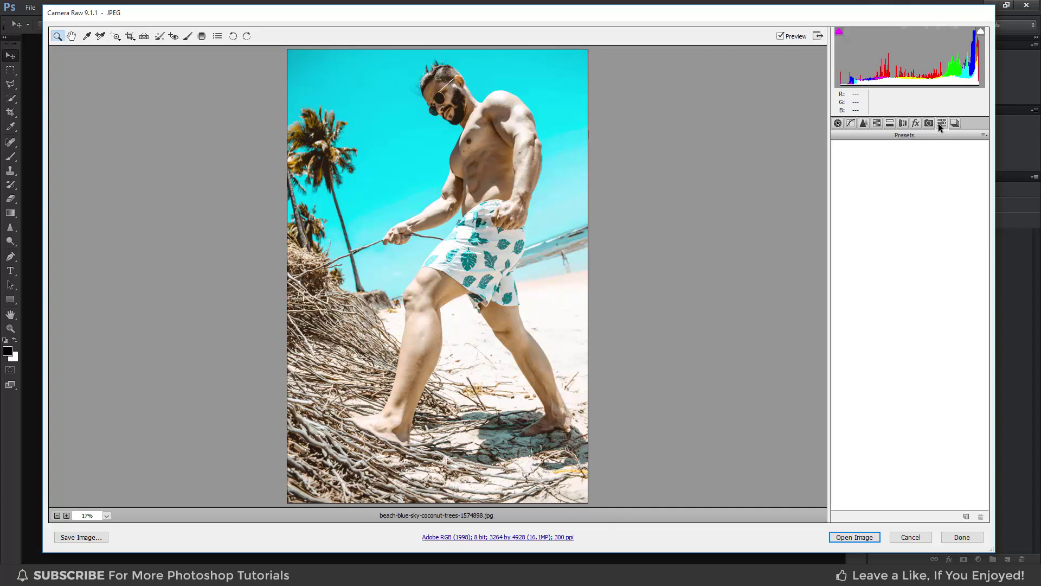
pyautogui.click(782, 36)
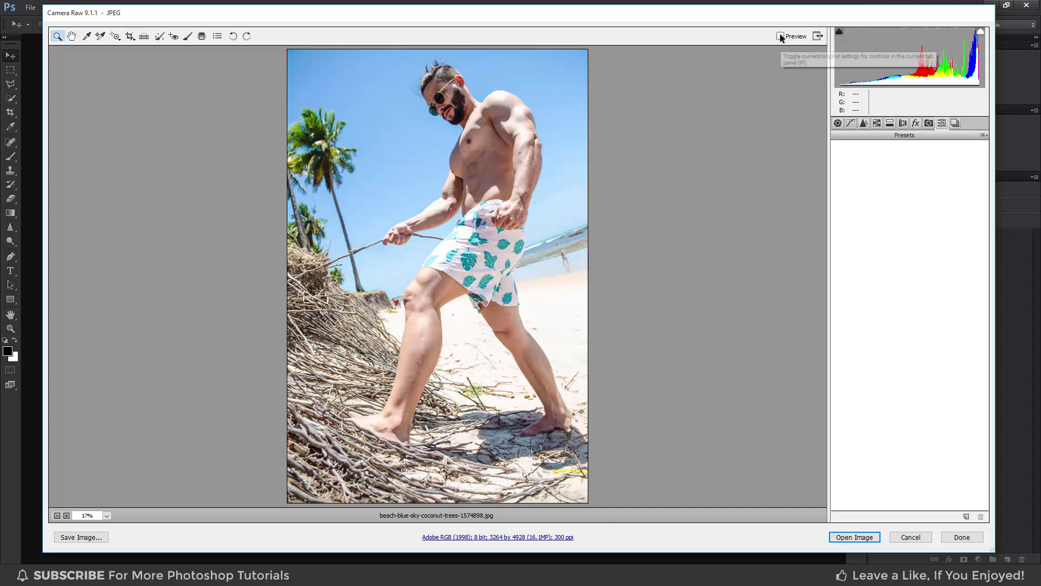
pyautogui.click(781, 36)
pyautogui.click(781, 36)
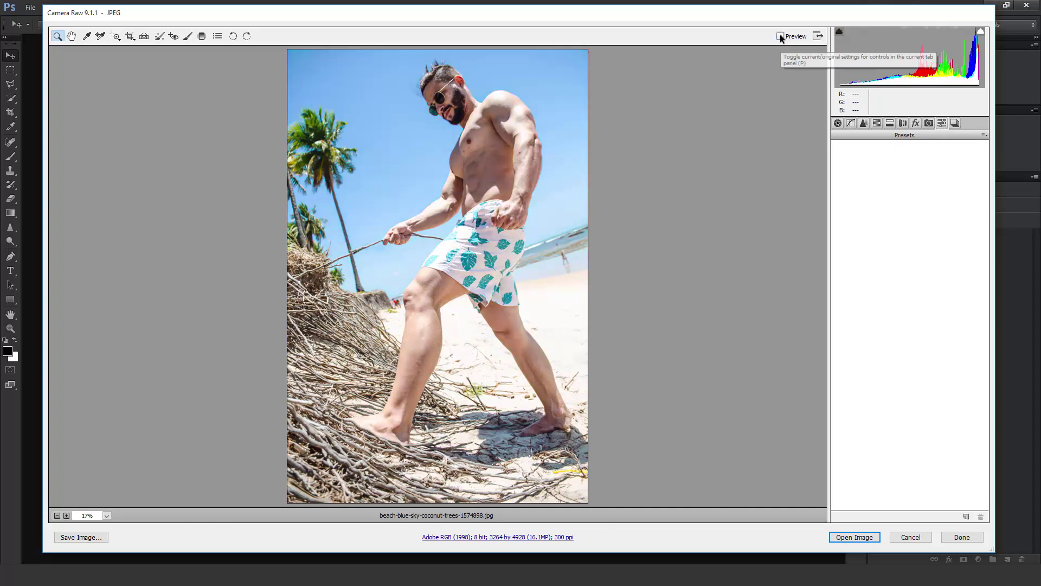
pyautogui.click(781, 35)
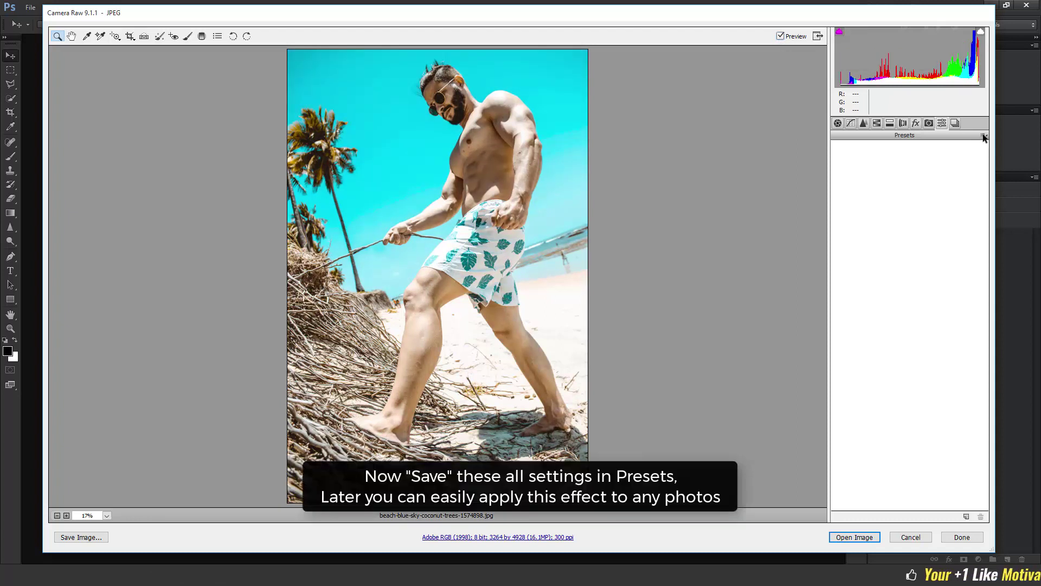
# - Save all current Camera Raw settings as the preset 'TEAL & YELLOW COLOR GRADE'
pyautogui.click(984, 136)
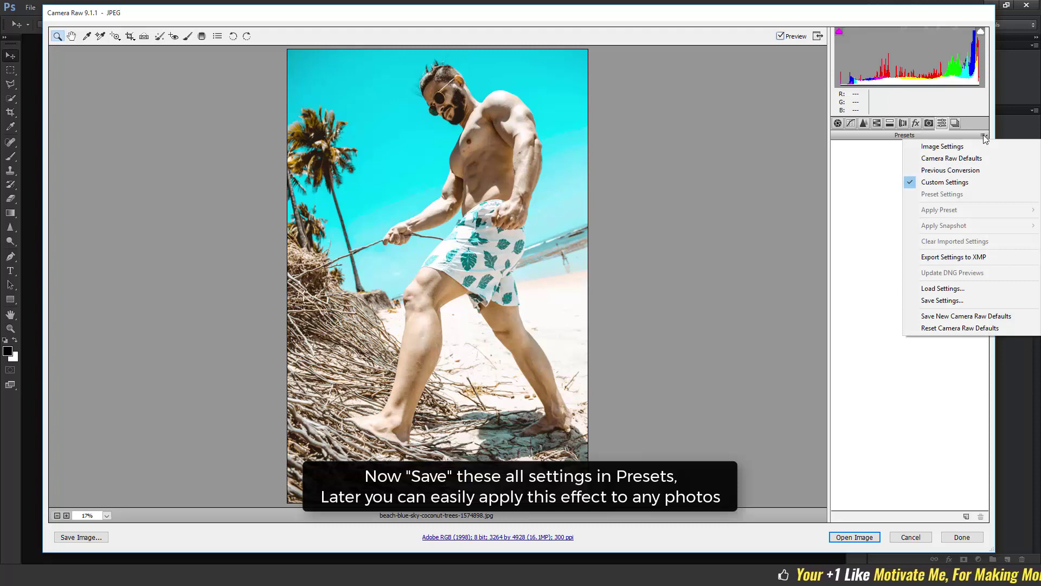
pyautogui.click(971, 299)
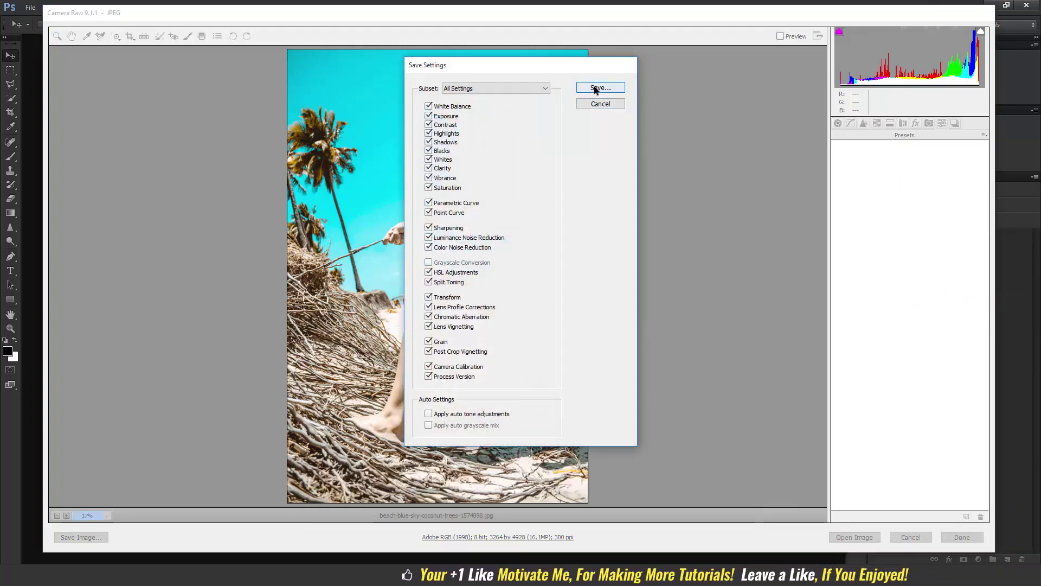
pyautogui.click(594, 88)
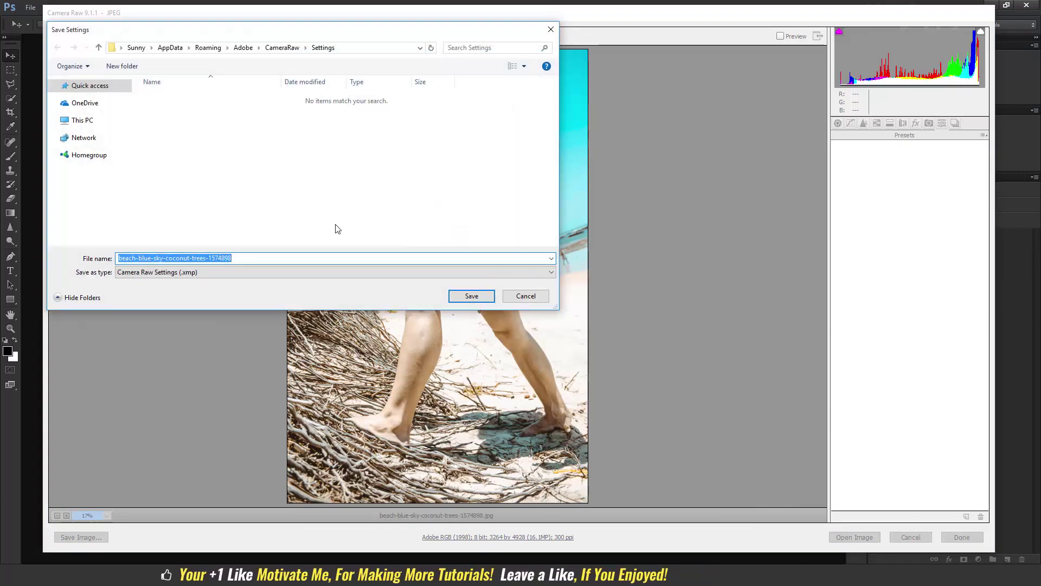
pyautogui.write('TEAL ')
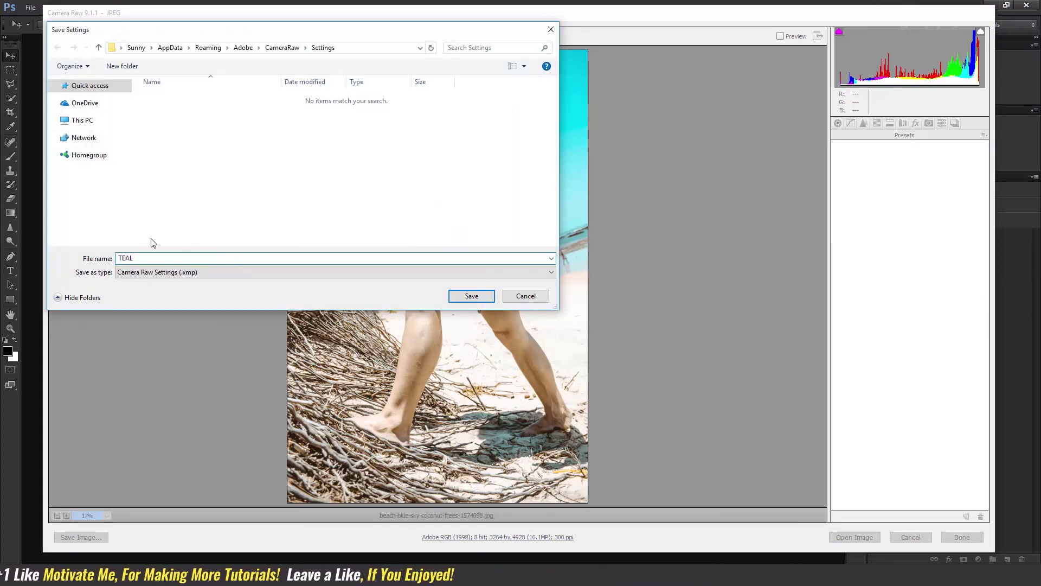
pyautogui.write('& YELLOW COLOR GRADE')
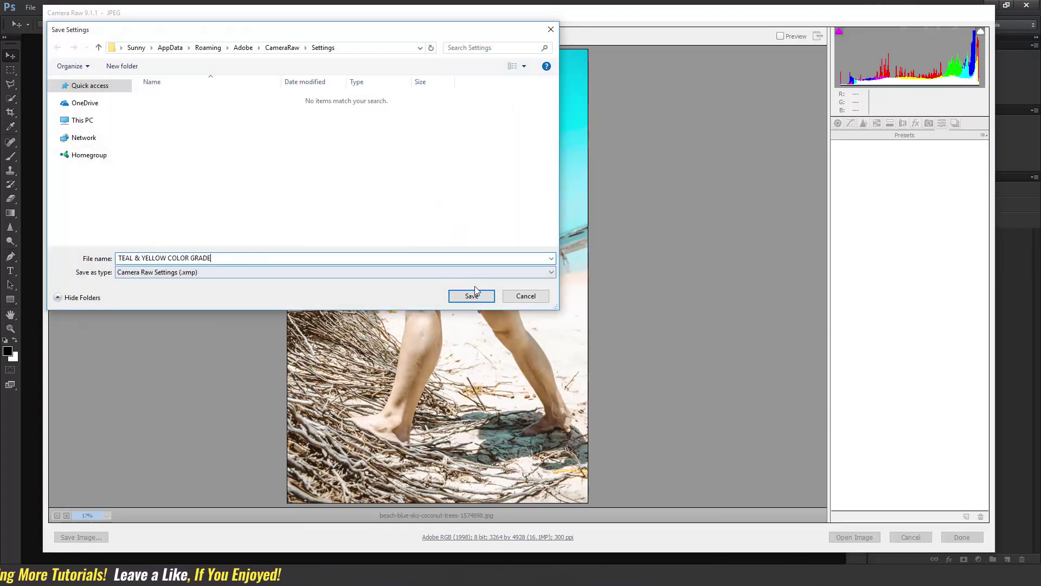
pyautogui.click(472, 296)
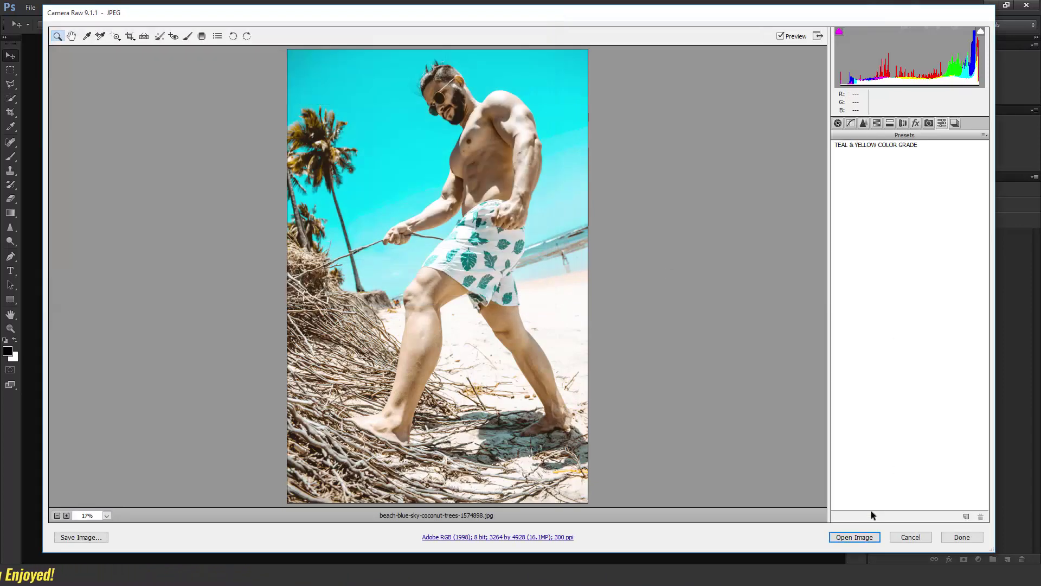
# - Open the graded beach portrait, then close it without saving
pyautogui.click(854, 537)
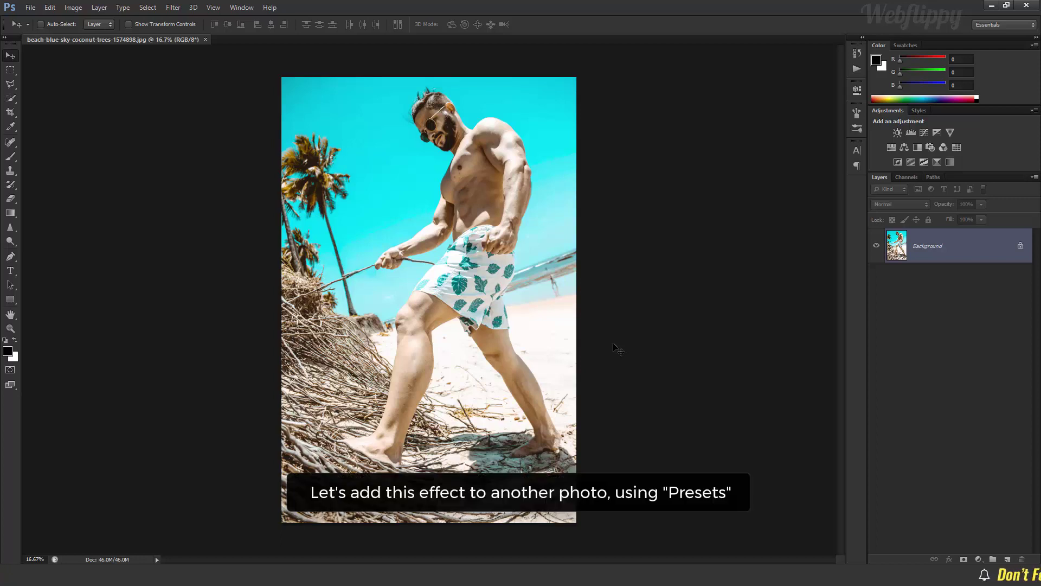
pyautogui.click(205, 40)
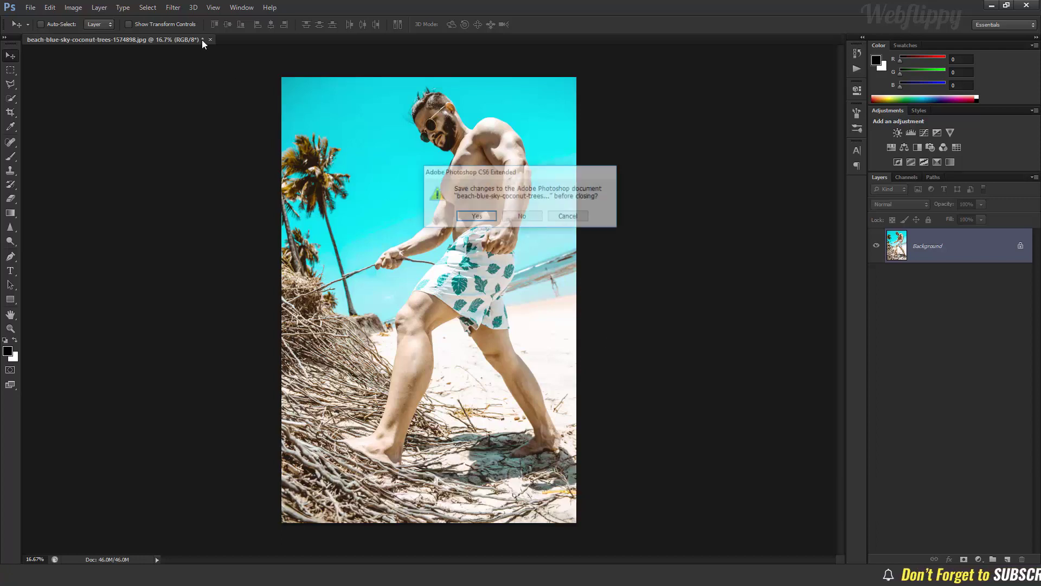
pyautogui.click(522, 217)
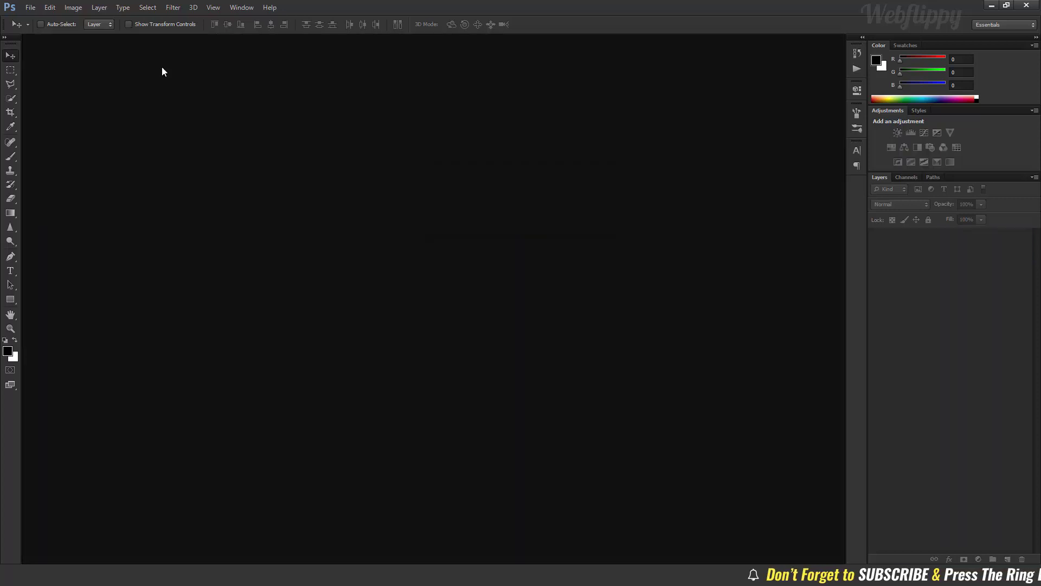
# - Open david-cruz-604960-unsplash.jpg in Camera Raw via File > Open As
pyautogui.click(30, 7)
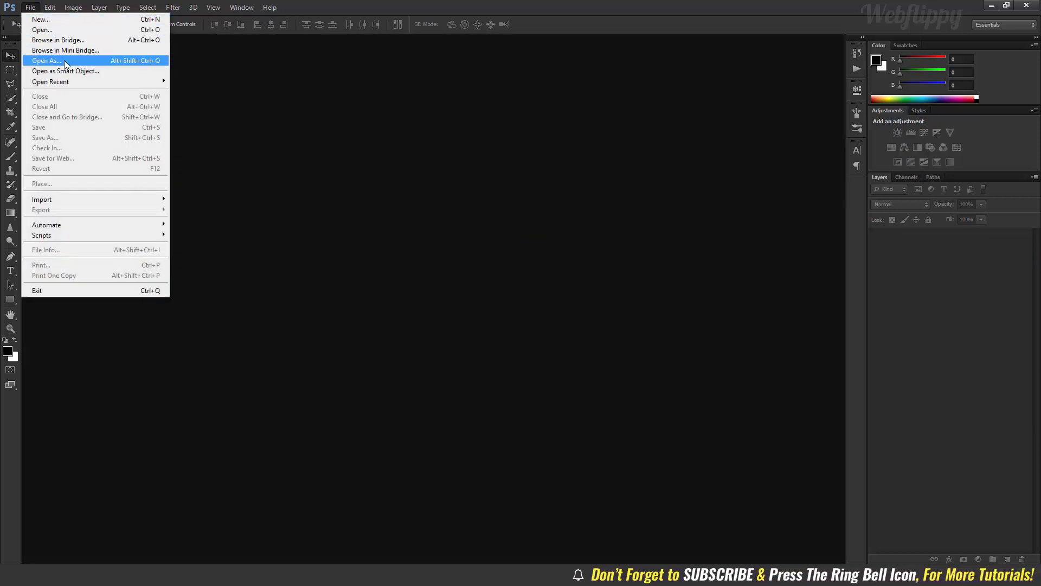
pyautogui.click(46, 60)
pyautogui.click(473, 157)
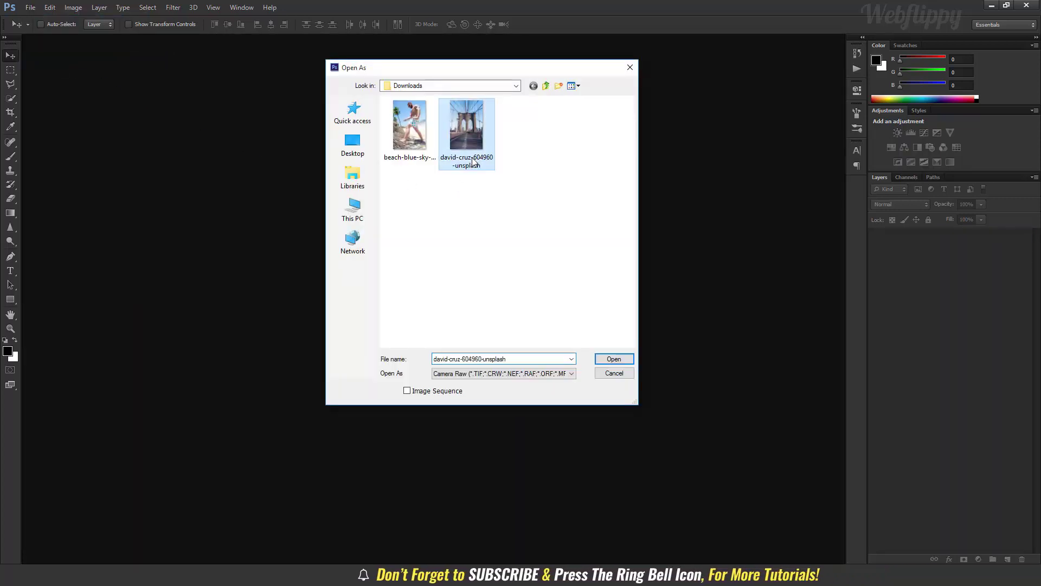
pyautogui.click(550, 374)
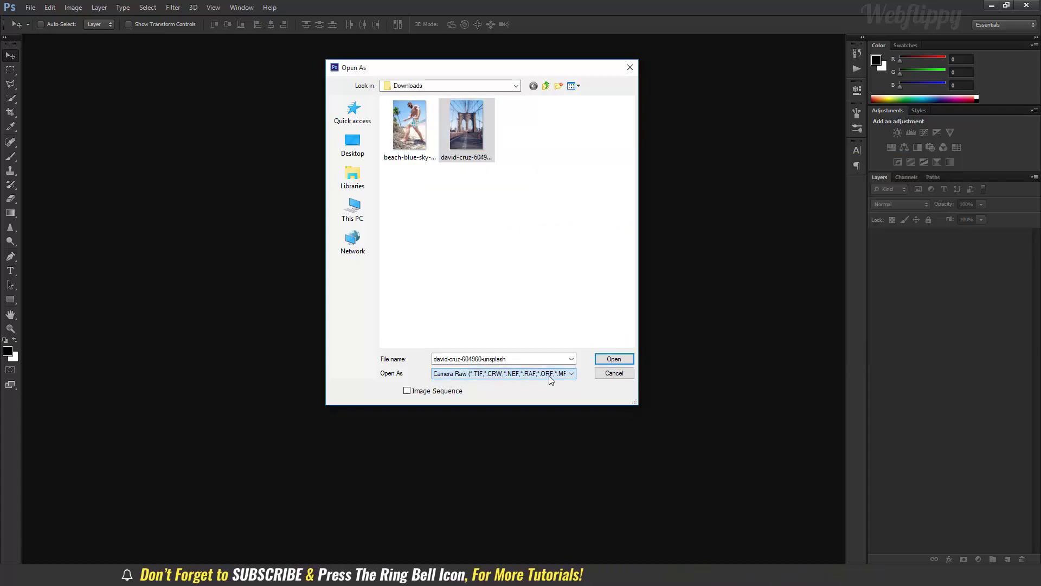
pyautogui.click(608, 361)
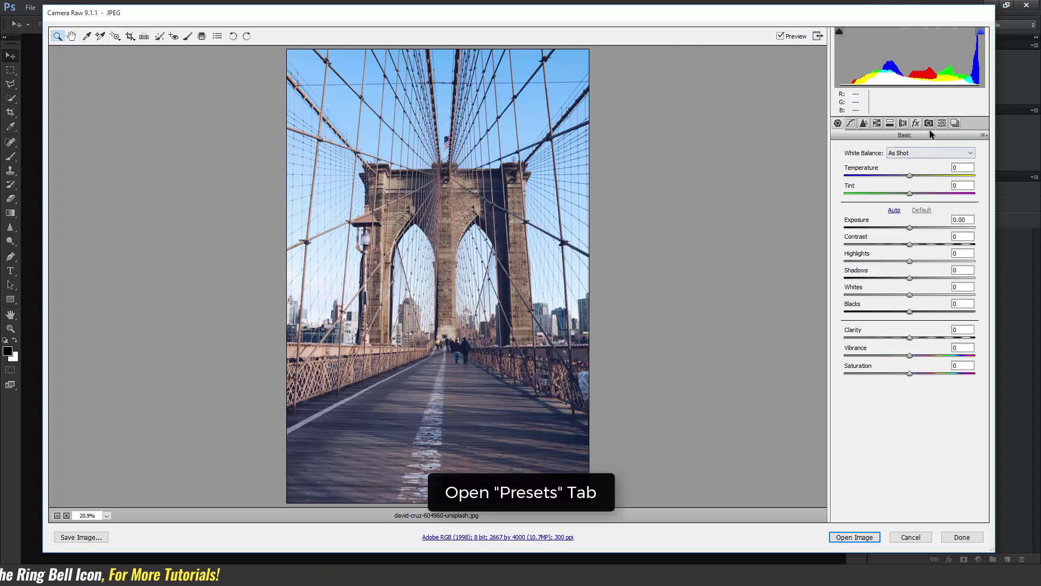
# - Apply the TEAL & YELLOW COLOR GRADE preset to the bridge photo and toggle Preview to compare
pyautogui.click(942, 124)
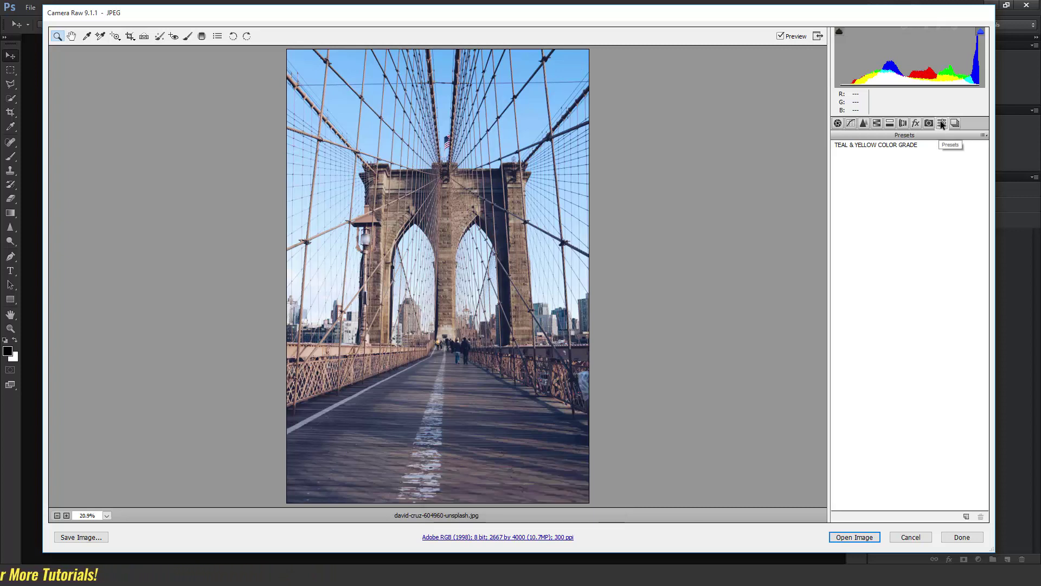
pyautogui.click(879, 145)
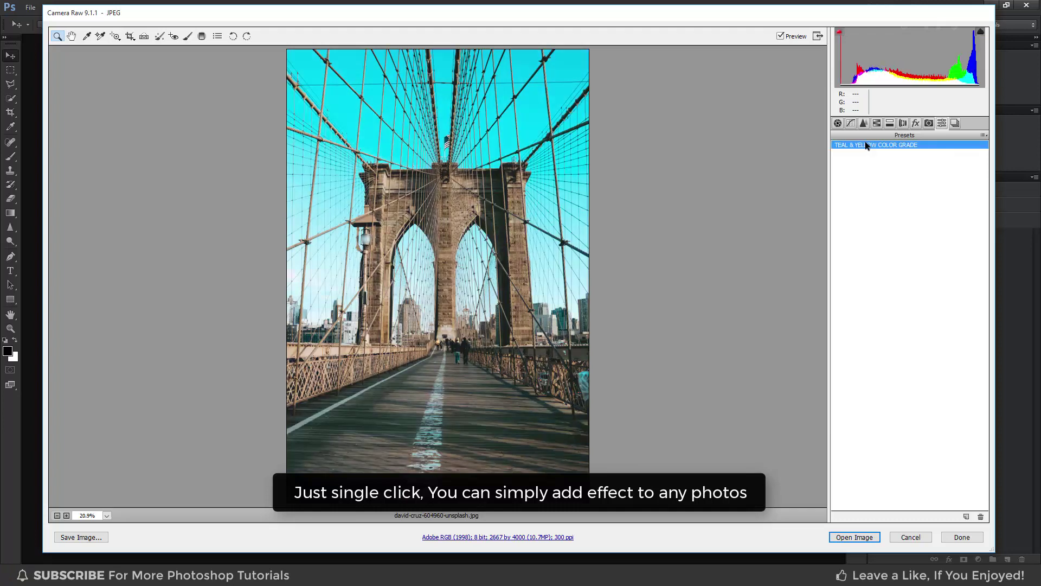
pyautogui.click(781, 36)
pyautogui.click(780, 37)
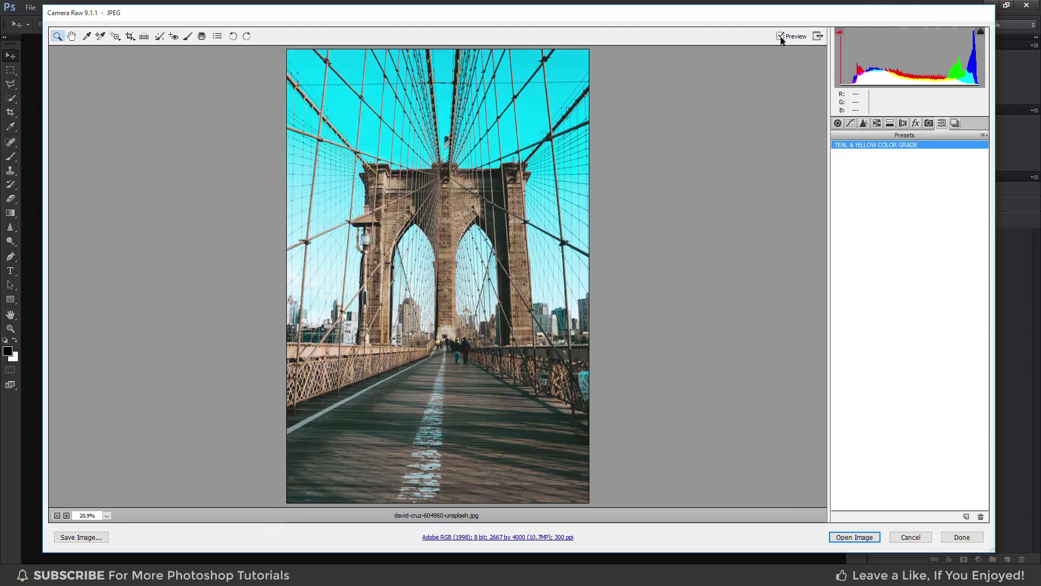
pyautogui.click(781, 36)
pyautogui.click(780, 36)
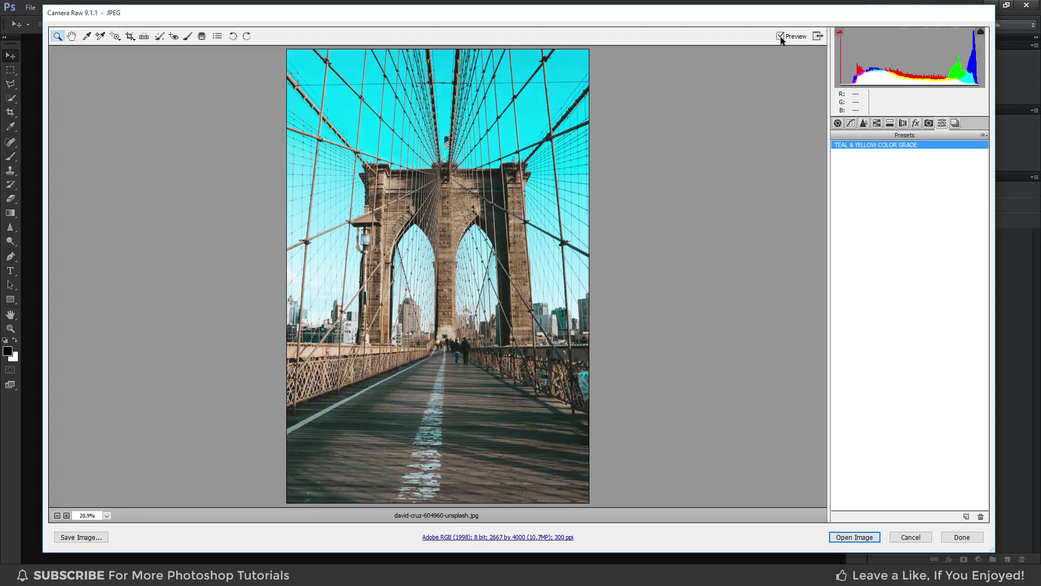
# - Open the graded david-cruz-604960-unsplash.jpg from Camera Raw into the main workspace
pyautogui.click(870, 535)
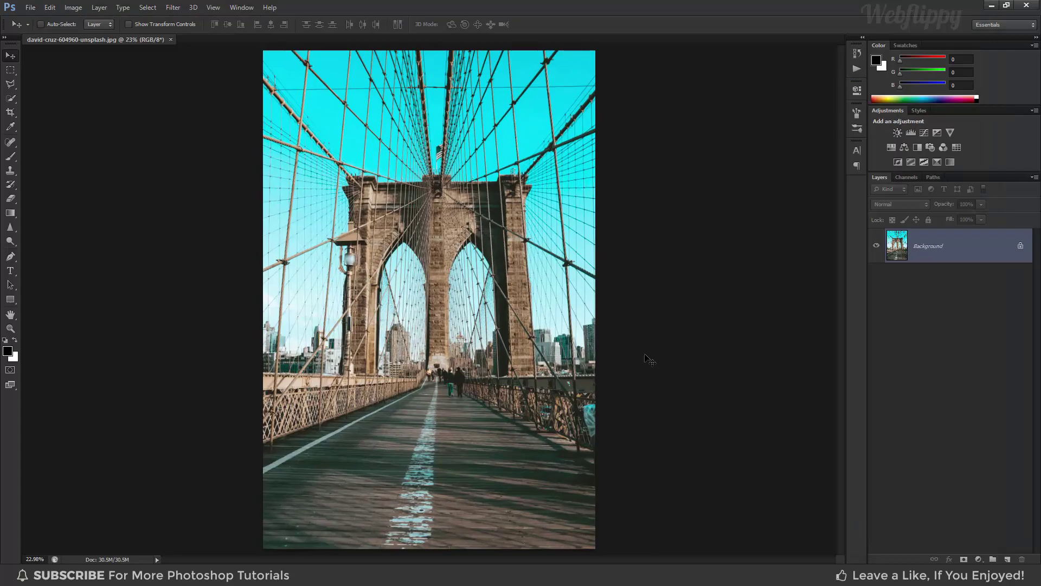